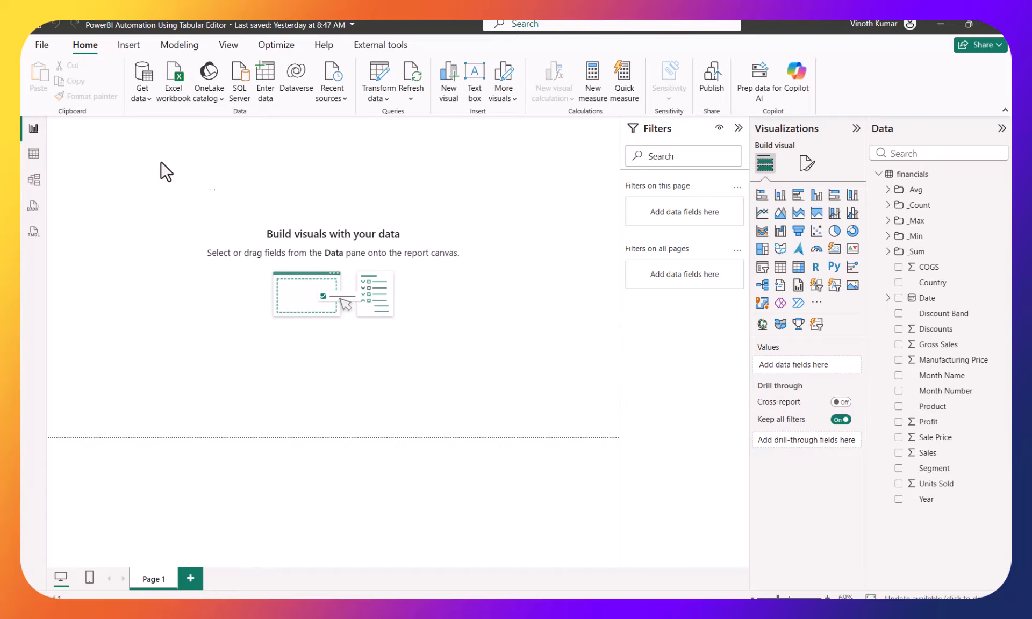
Examine the automatic date hierarchy levels under the Date field of the financials table
{"action": "left_click", "coordinate": [374, 48]}
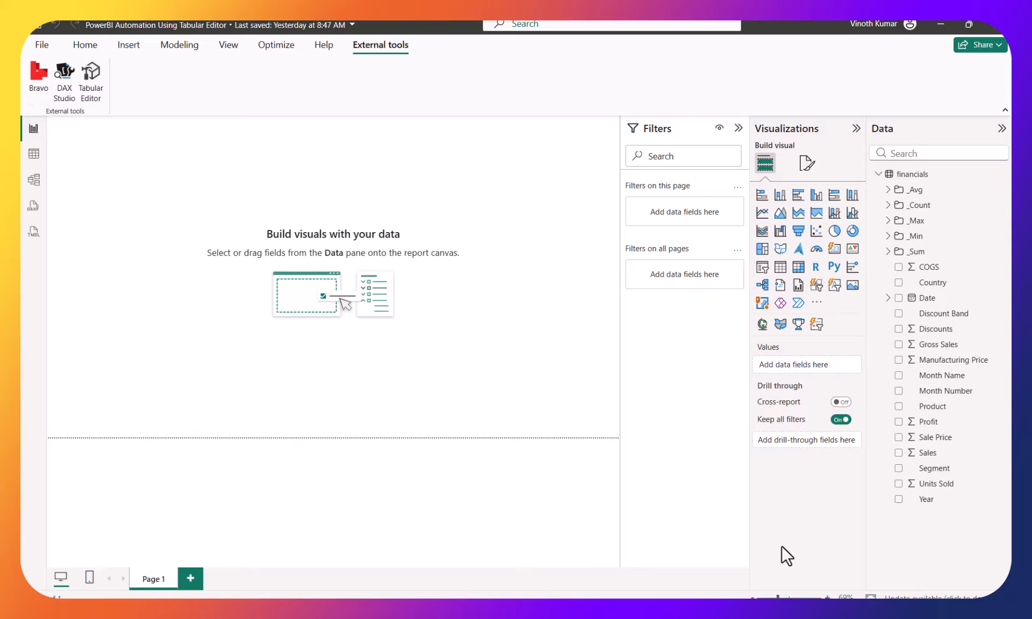
{"action": "left_click", "coordinate": [887, 299]}
{"action": "left_click", "coordinate": [896, 314]}
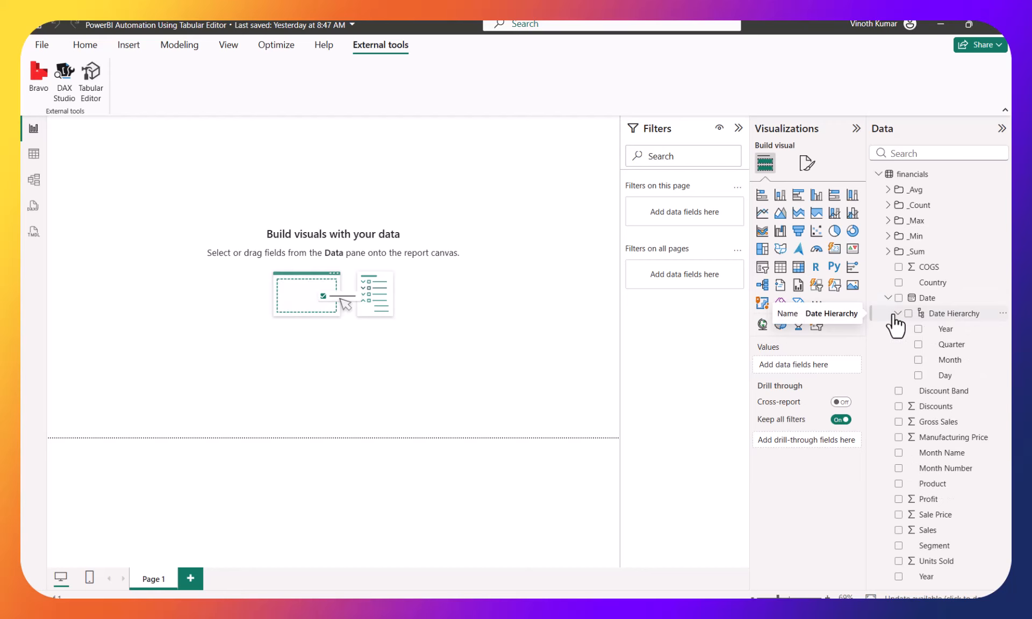
{"action": "left_click", "coordinate": [887, 299]}
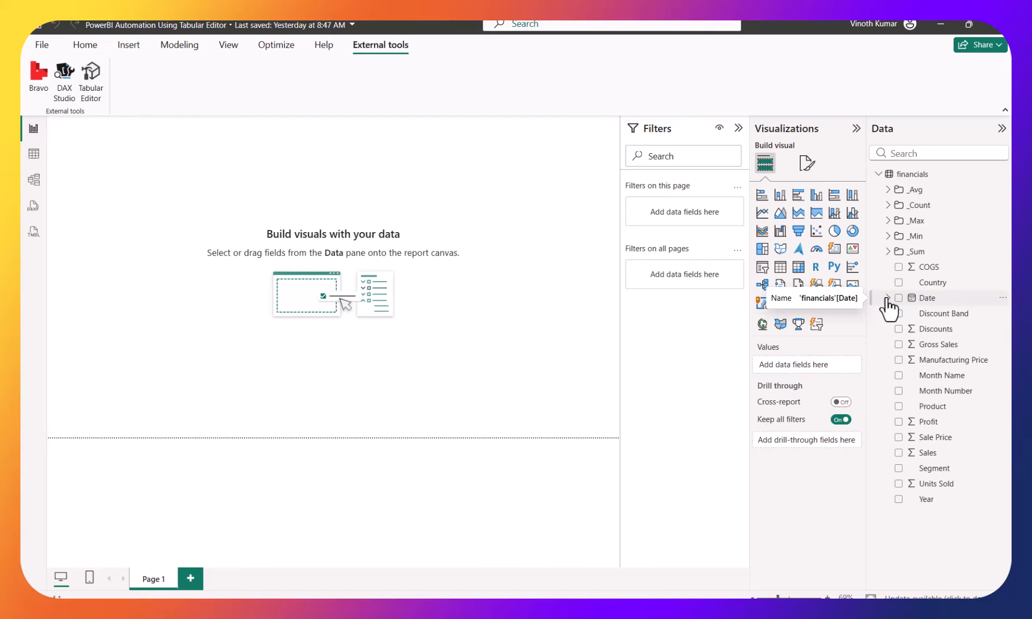
{"action": "left_click", "coordinate": [938, 302]}
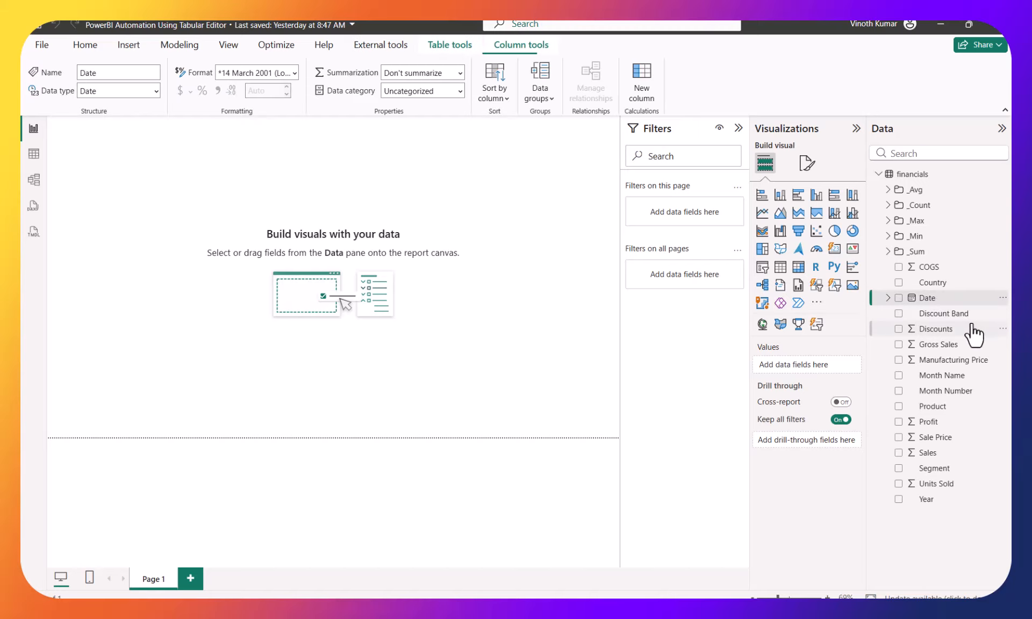
Turn off automatic date/time in the current file's data load options
{"action": "left_click", "coordinate": [41, 45]}
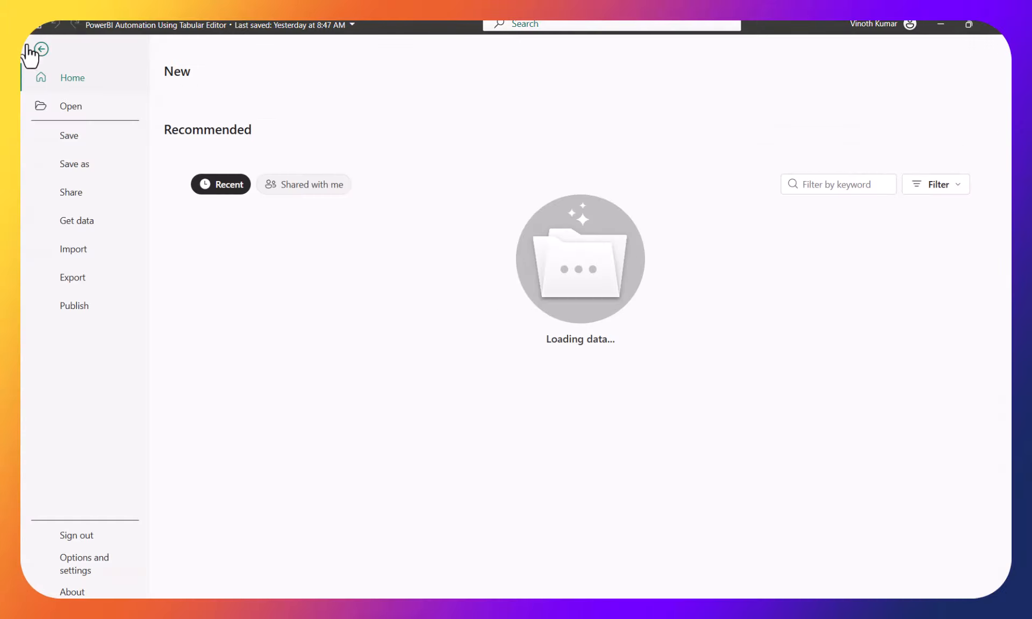
{"action": "left_click", "coordinate": [85, 572]}
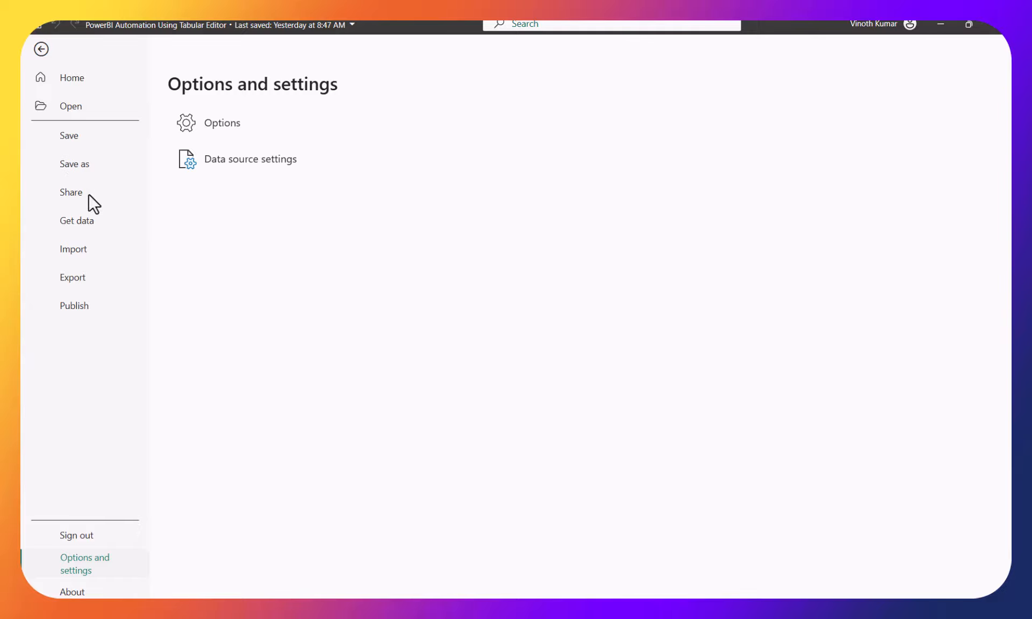
{"action": "left_click", "coordinate": [232, 122]}
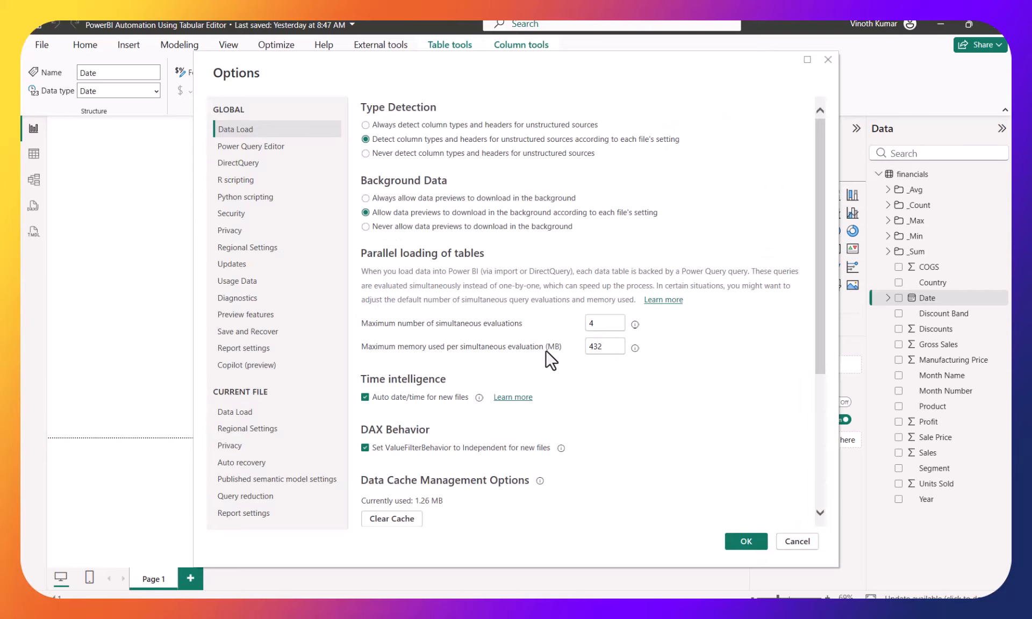
{"action": "left_click", "coordinate": [227, 413]}
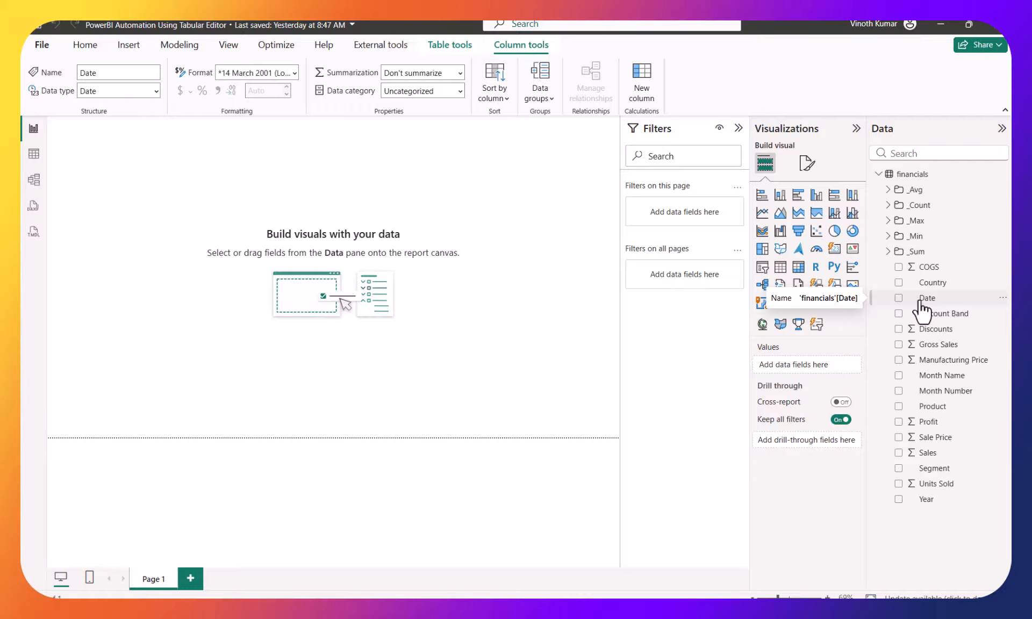
Launch Bravo on the current model and maximise its window
{"action": "left_click", "coordinate": [383, 44]}
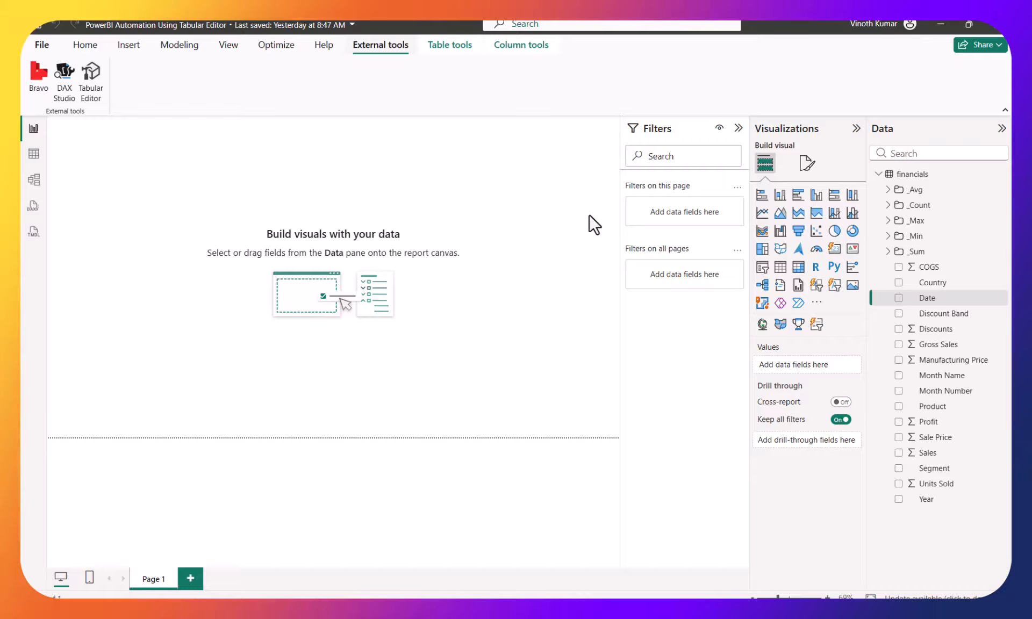
{"action": "left_click", "coordinate": [34, 75]}
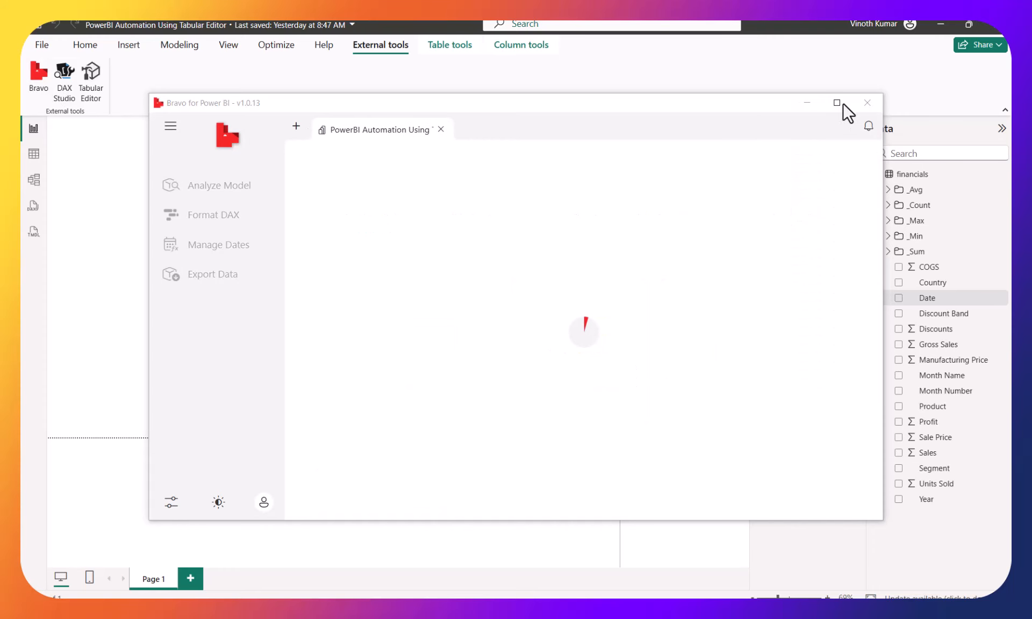
{"action": "left_click", "coordinate": [837, 102]}
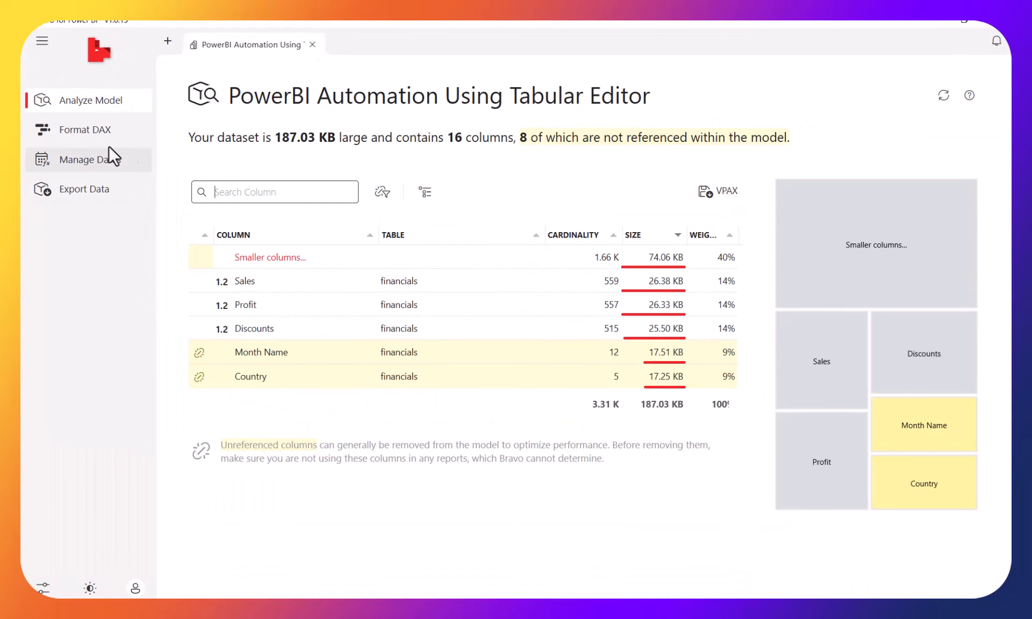
Switch back to Power BI Desktop to check the Date field in the financials table, and return to Bravo
{"action": "left_click", "coordinate": [933, 23]}
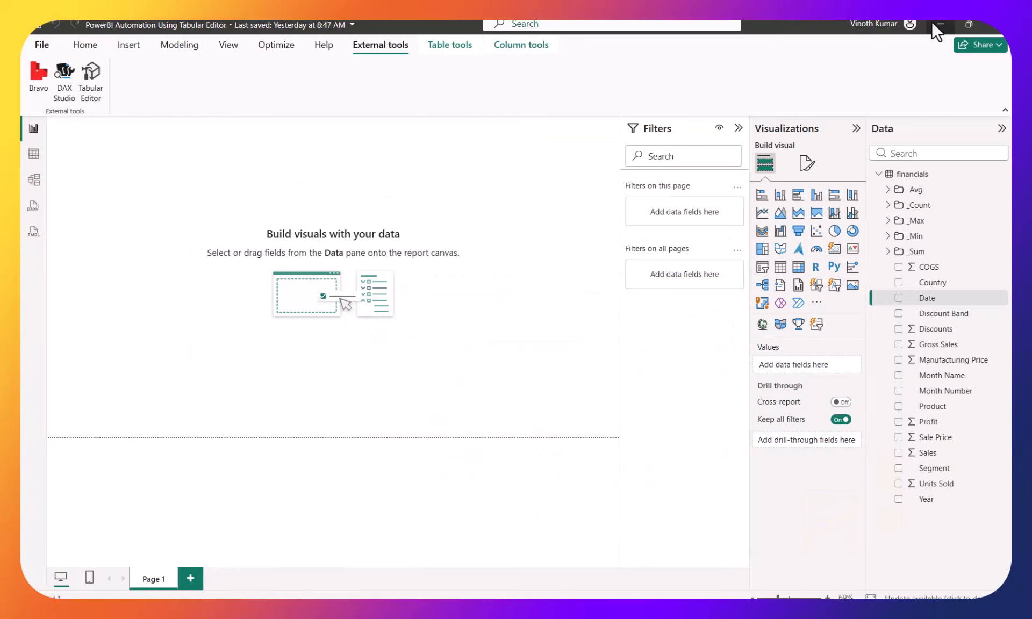
{"action": "left_click", "coordinate": [924, 299]}
{"action": "key", "text": "super+d"}
{"action": "key", "text": "super+d"}
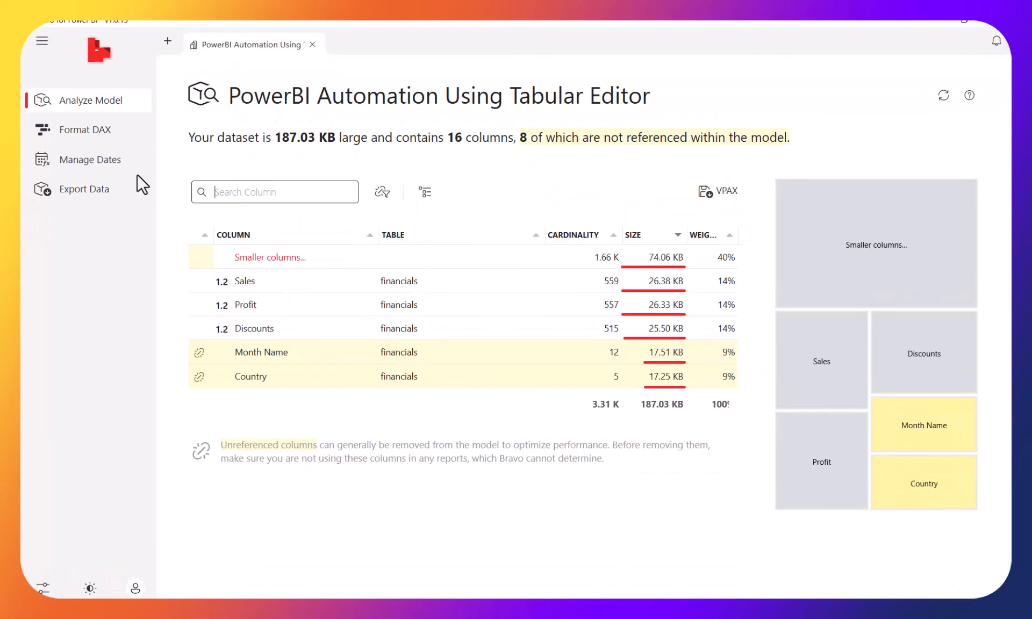
Preview Bravo's date management changes with the Standard calendar template, inspecting the Date and DateAutoTemplate tables
{"action": "left_click", "coordinate": [87, 163]}
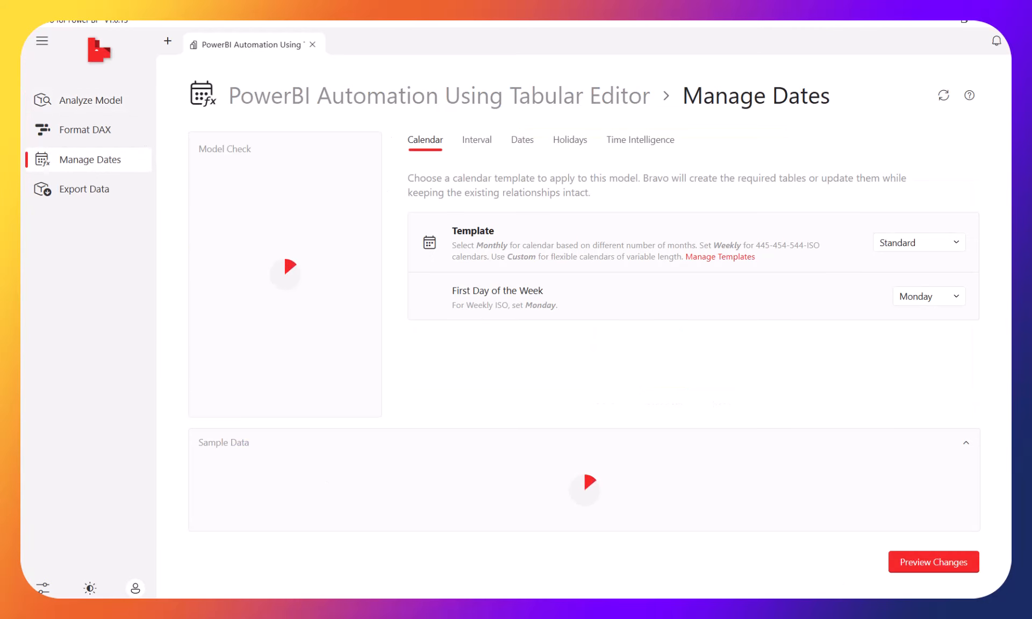
{"action": "left_click", "coordinate": [938, 565]}
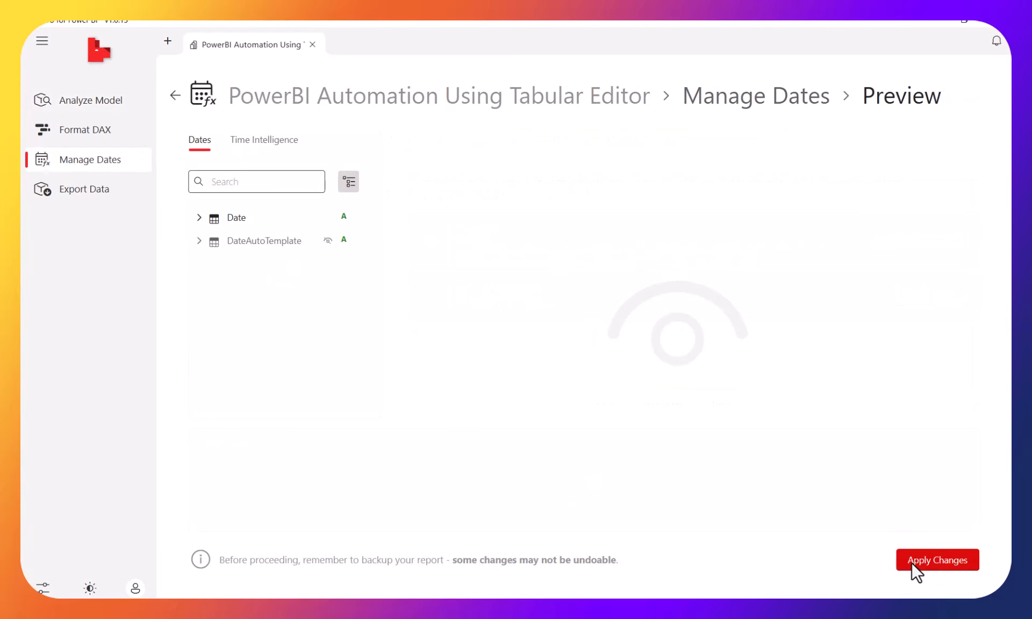
{"action": "left_click", "coordinate": [199, 218]}
{"action": "left_click", "coordinate": [198, 220]}
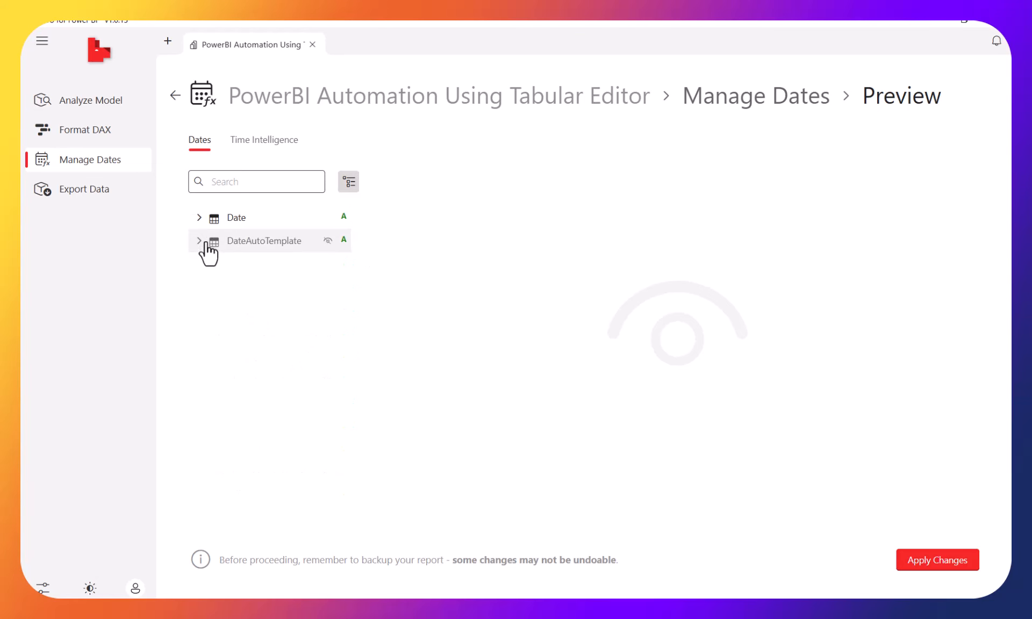
{"action": "left_click", "coordinate": [200, 242]}
{"action": "left_click", "coordinate": [199, 242]}
Apply the previewed date table and time intelligence changes to the model and close Bravo
{"action": "left_click", "coordinate": [945, 559]}
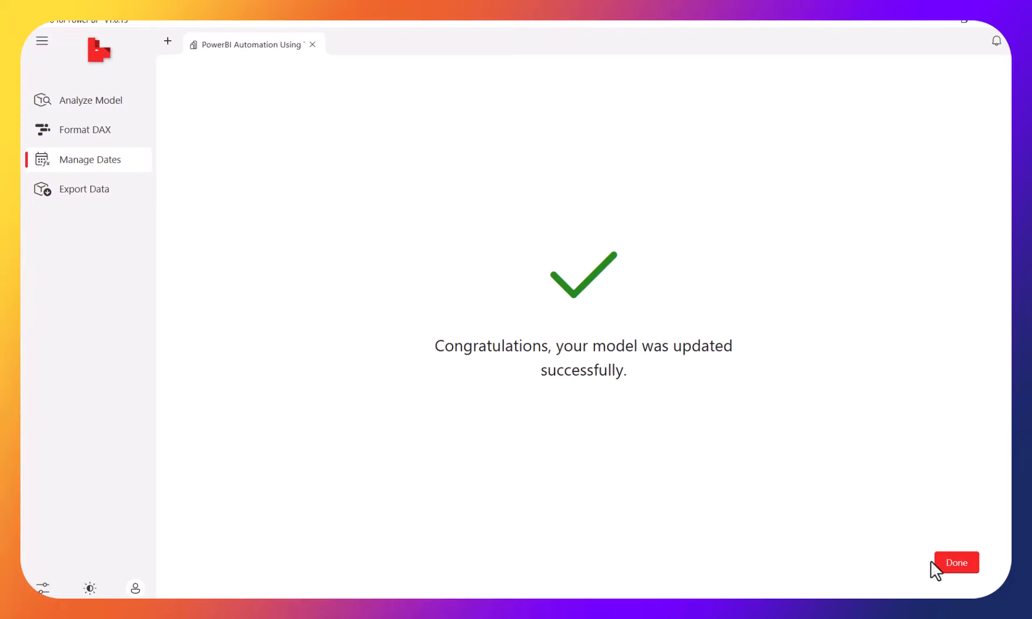
{"action": "left_click", "coordinate": [959, 566]}
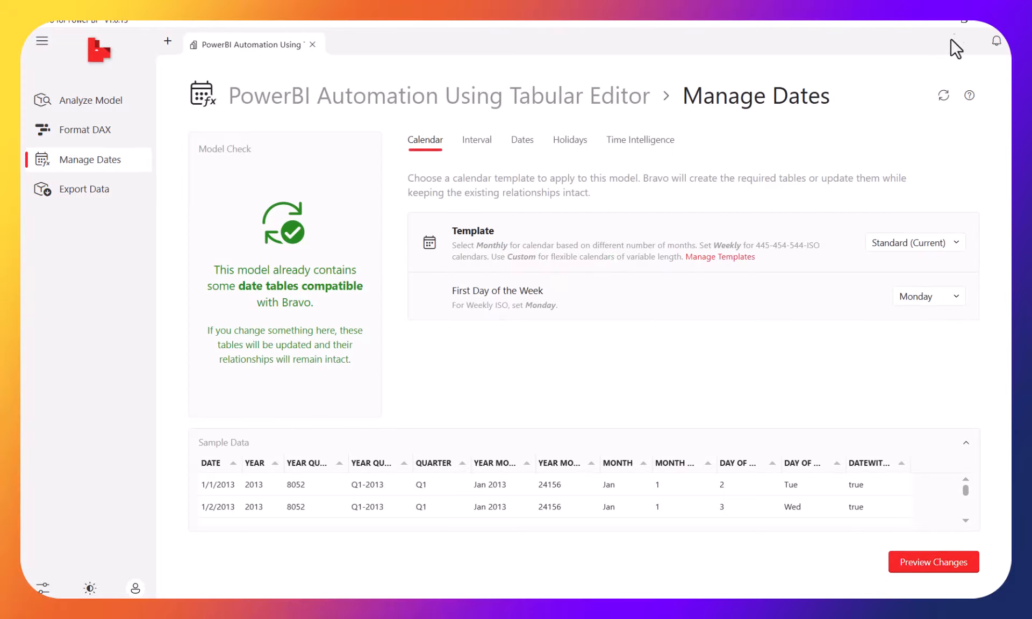
{"action": "left_click_drag", "start_coordinate": [866, 35], "coordinate": [659, 45]}
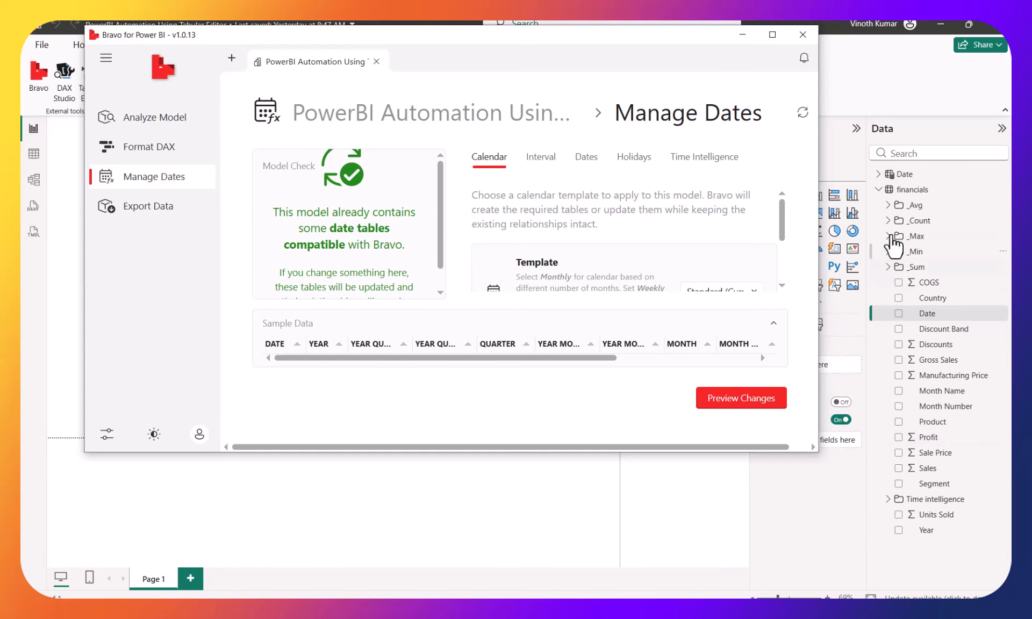
{"action": "left_click", "coordinate": [808, 33]}
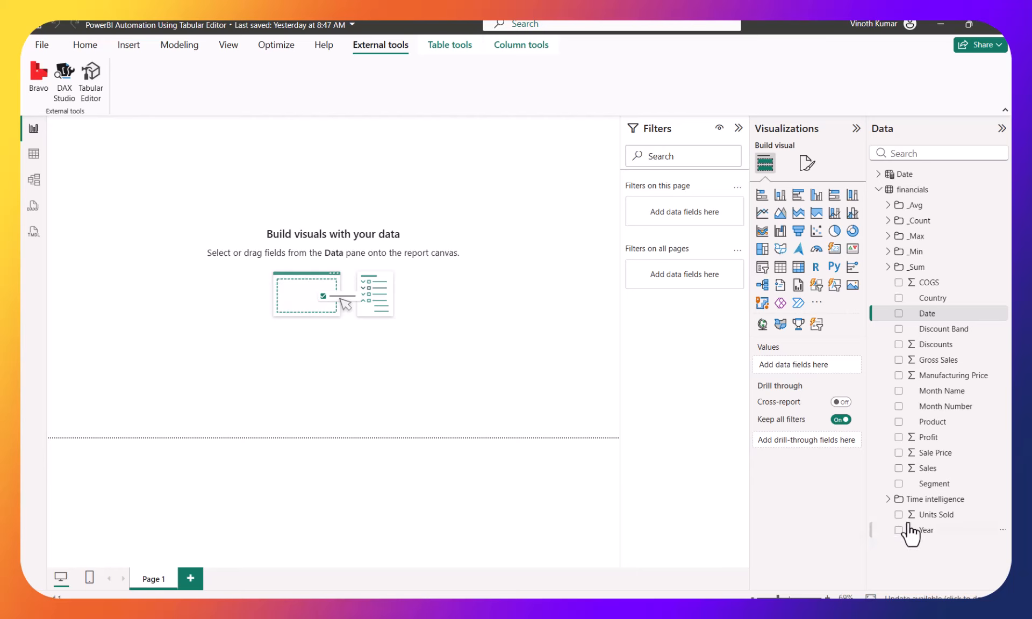
Examine the Time intelligence folder of the financials table, including its growth, moving annual growth and to-date subfolders
{"action": "left_click", "coordinate": [888, 499]}
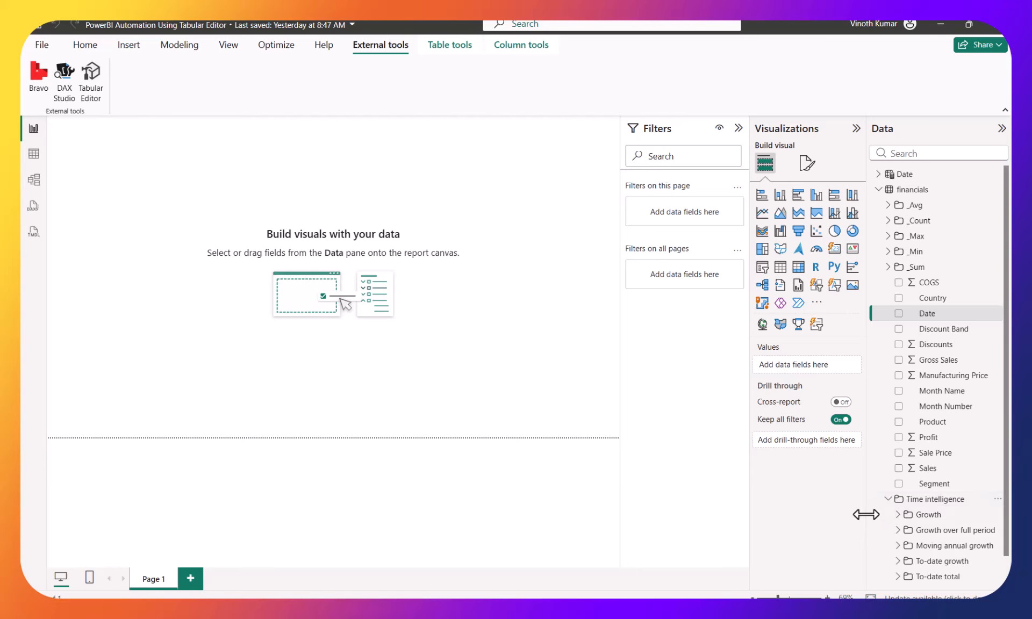
{"action": "left_click_drag", "start_coordinate": [865, 514], "coordinate": [818, 511]}
{"action": "scroll", "coordinate": [940, 459], "scroll_direction": "down", "scroll_amount": 1}
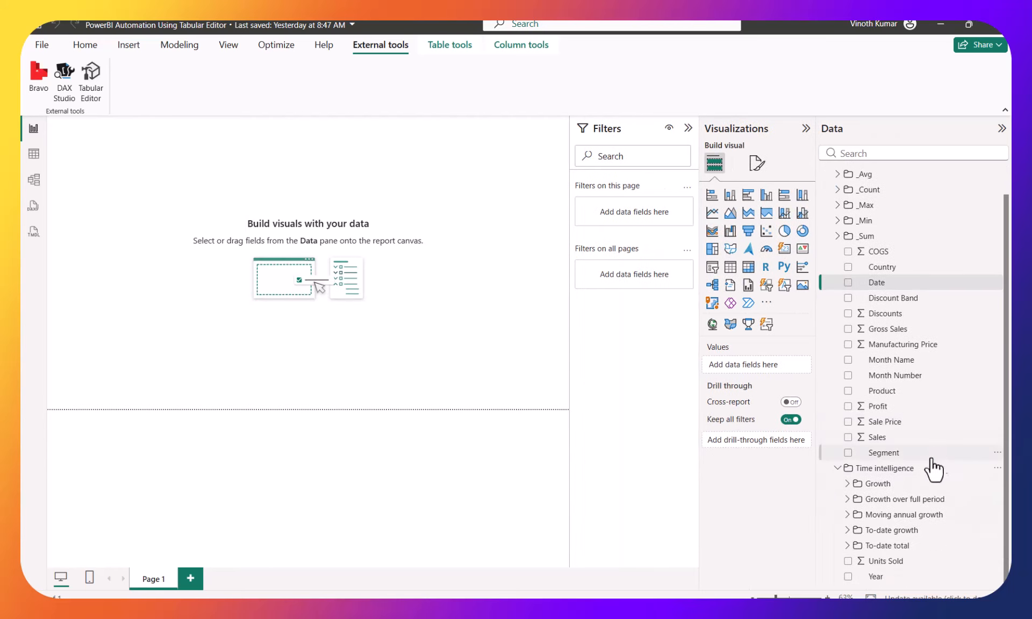
{"action": "left_click", "coordinate": [847, 484]}
{"action": "left_click", "coordinate": [847, 484]}
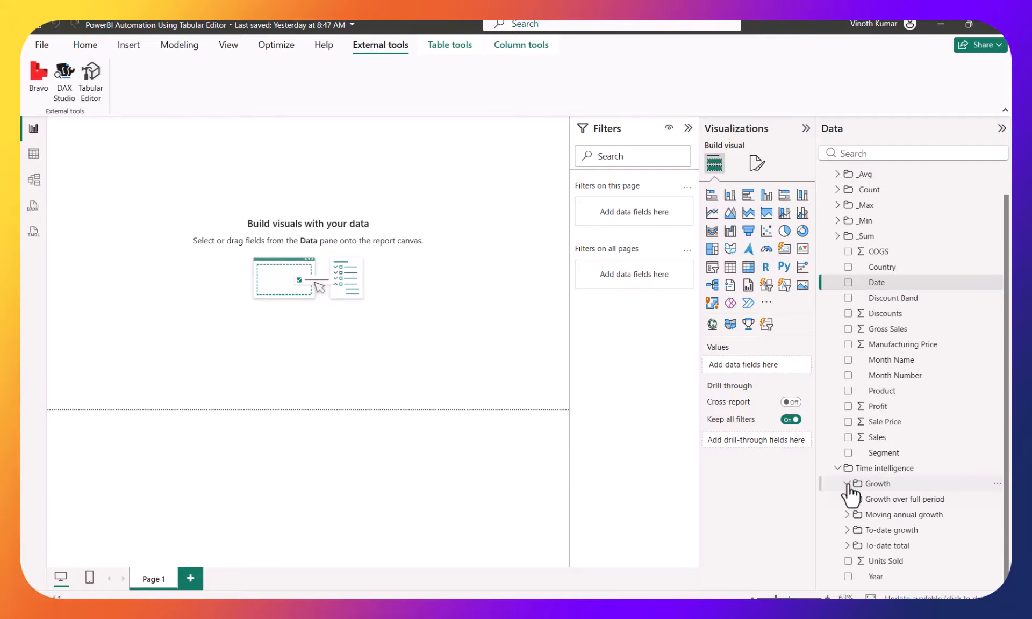
{"action": "left_click", "coordinate": [848, 499]}
{"action": "left_click", "coordinate": [848, 499]}
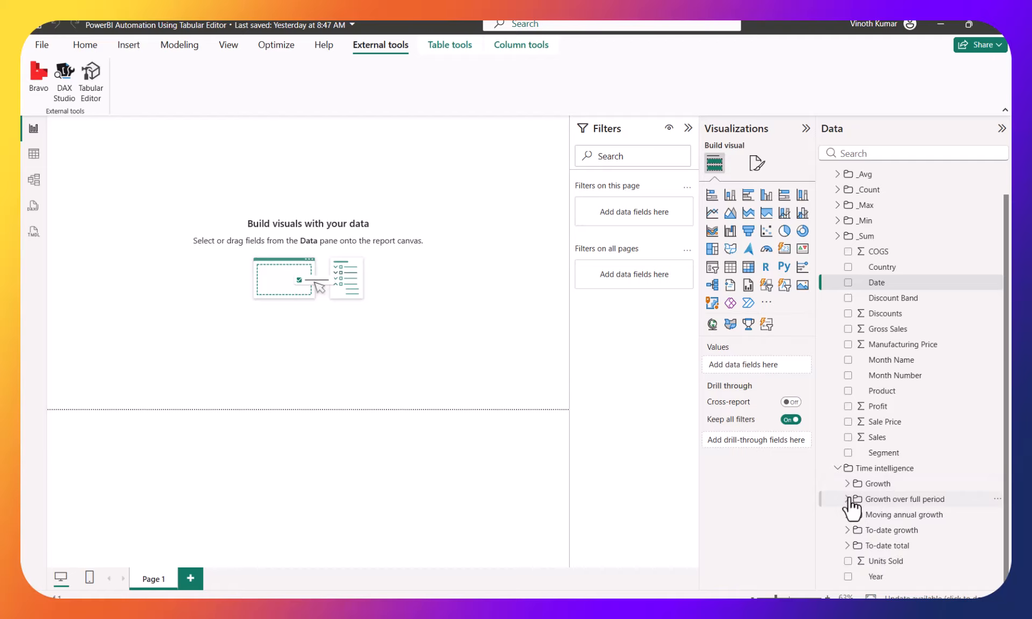
{"action": "left_click", "coordinate": [848, 515]}
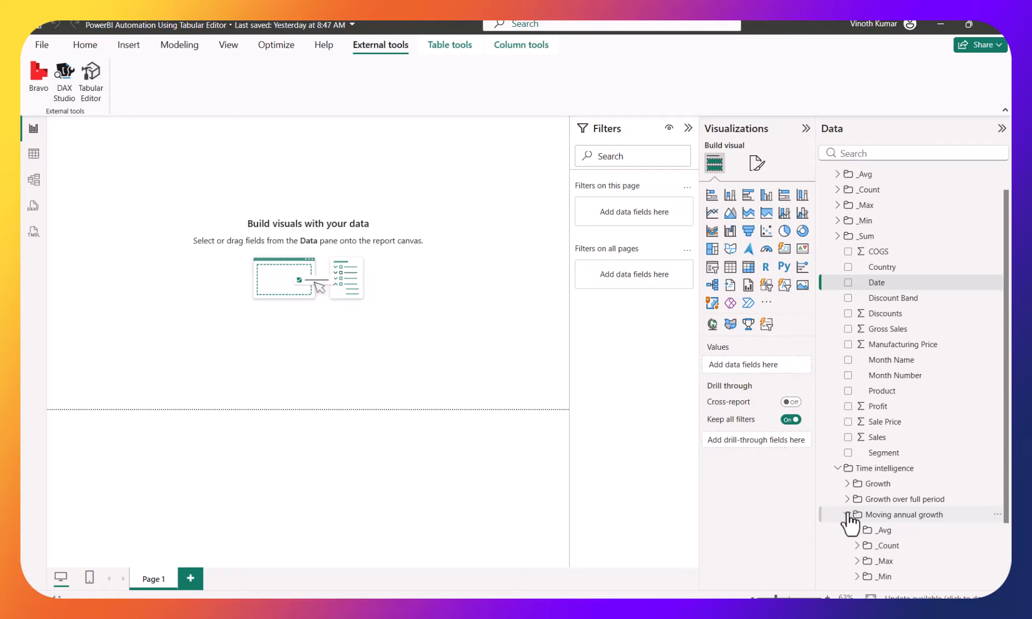
{"action": "left_click", "coordinate": [848, 514]}
{"action": "left_click", "coordinate": [847, 530]}
{"action": "left_click", "coordinate": [847, 530]}
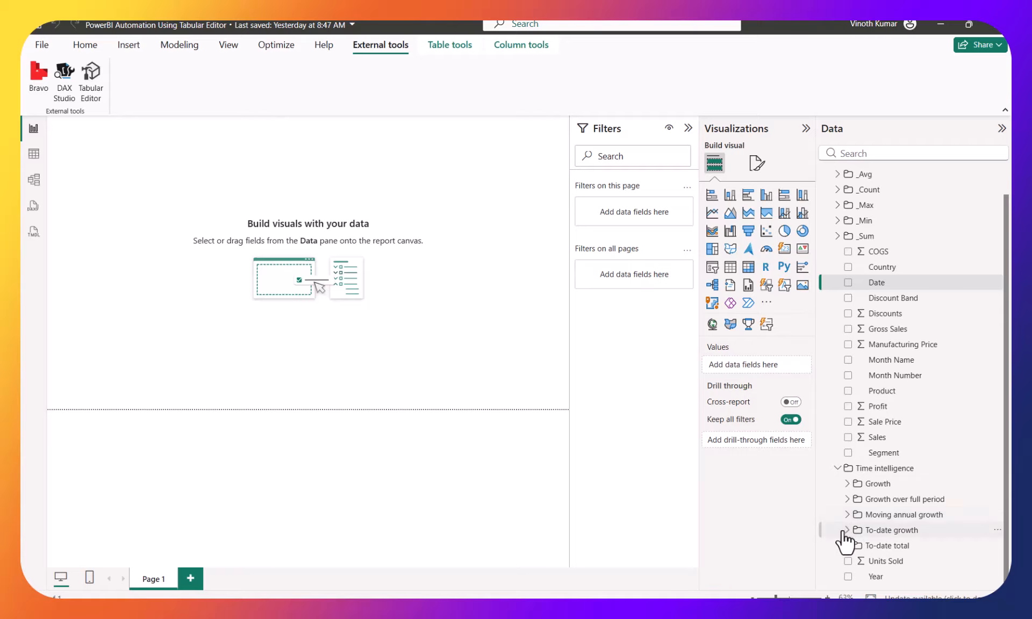
{"action": "left_click", "coordinate": [848, 545]}
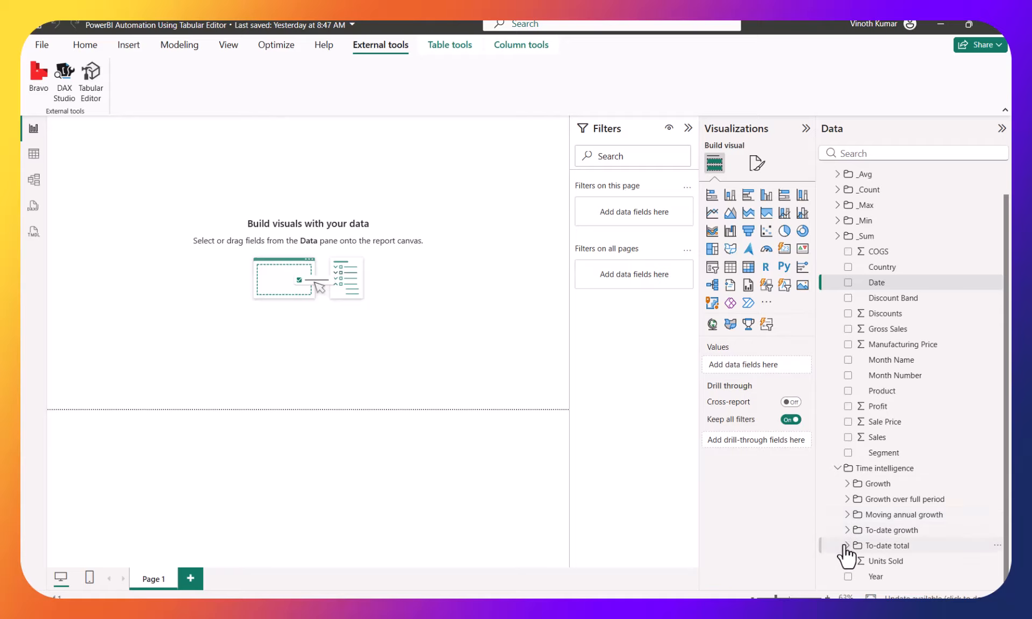
{"action": "left_click", "coordinate": [848, 485]}
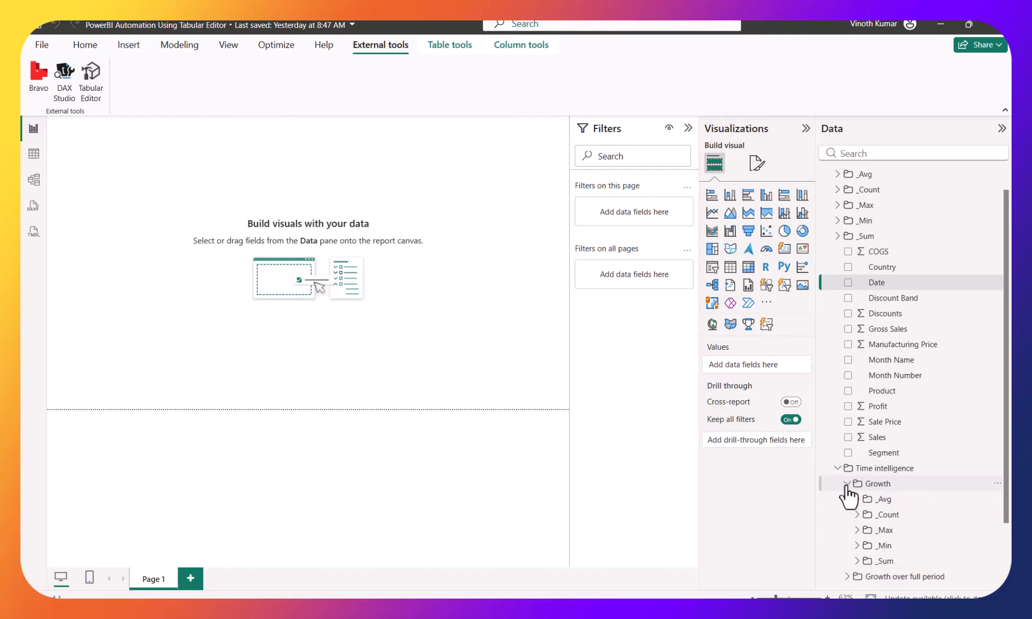
{"action": "left_click", "coordinate": [847, 485]}
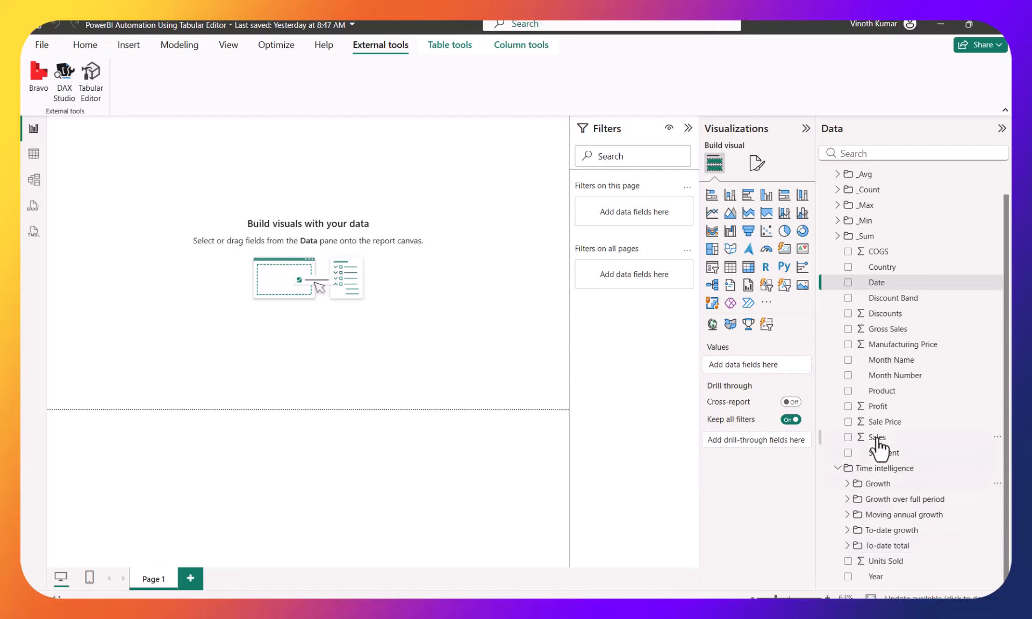
{"action": "left_click", "coordinate": [834, 472]}
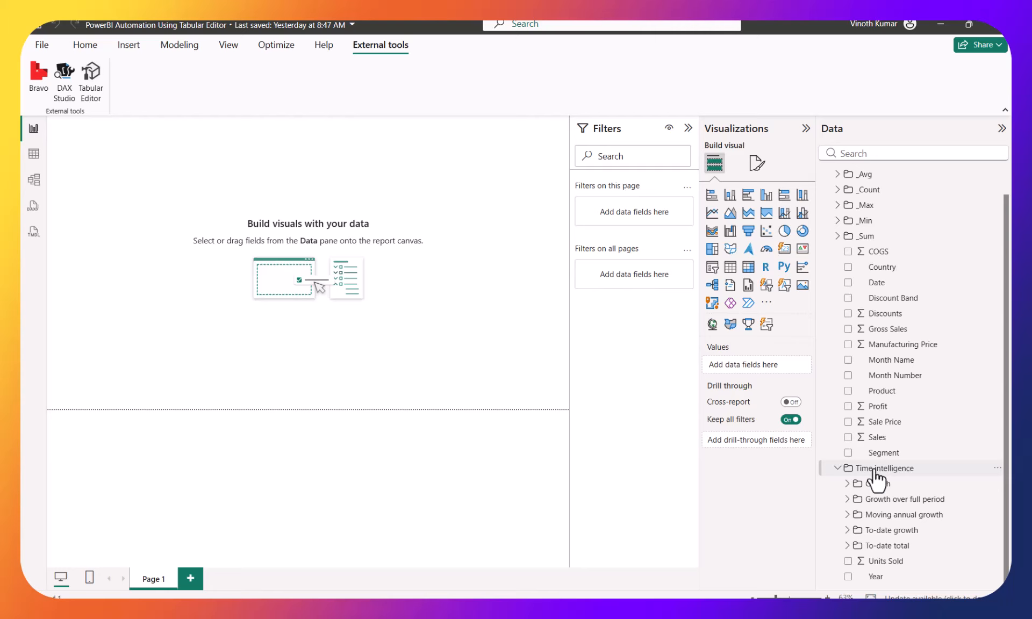
{"action": "left_click", "coordinate": [837, 468]}
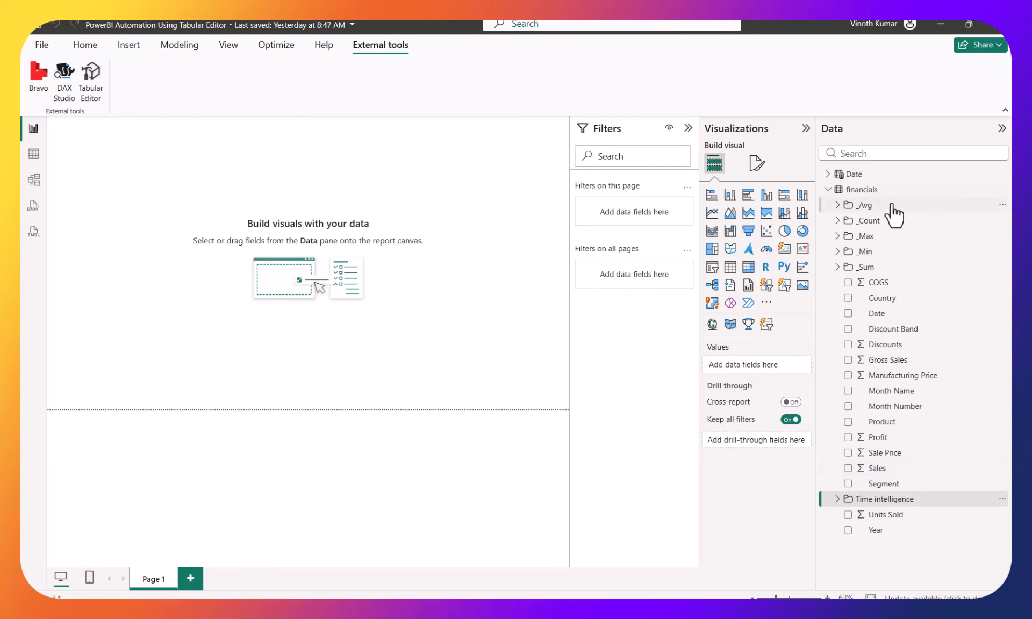
Review the fields of the new Date table alongside the financials table, leaving both tables collapsed
{"action": "left_click", "coordinate": [829, 174]}
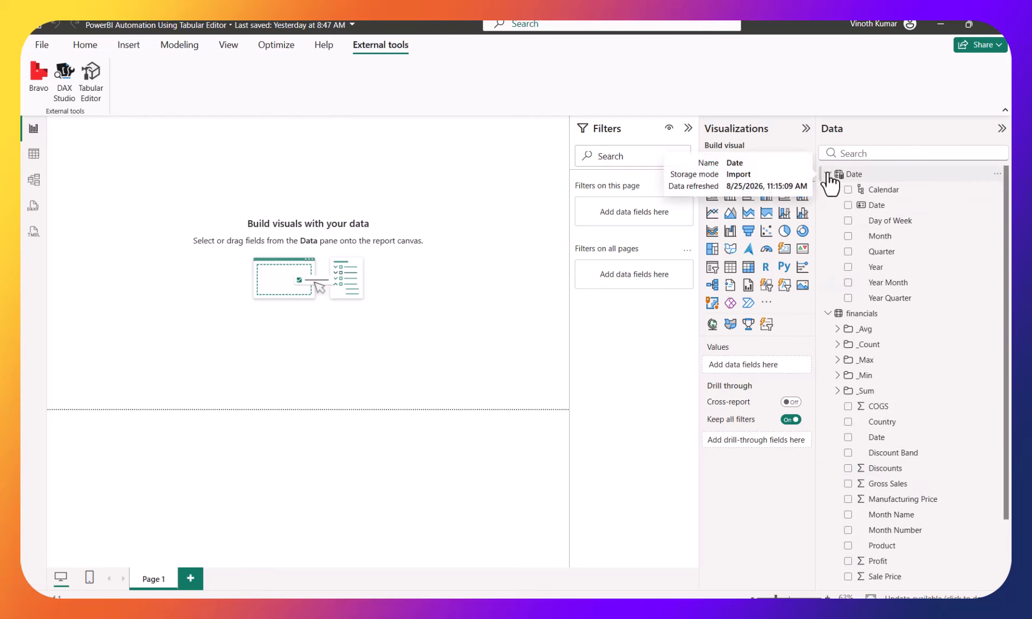
{"action": "left_click", "coordinate": [828, 174]}
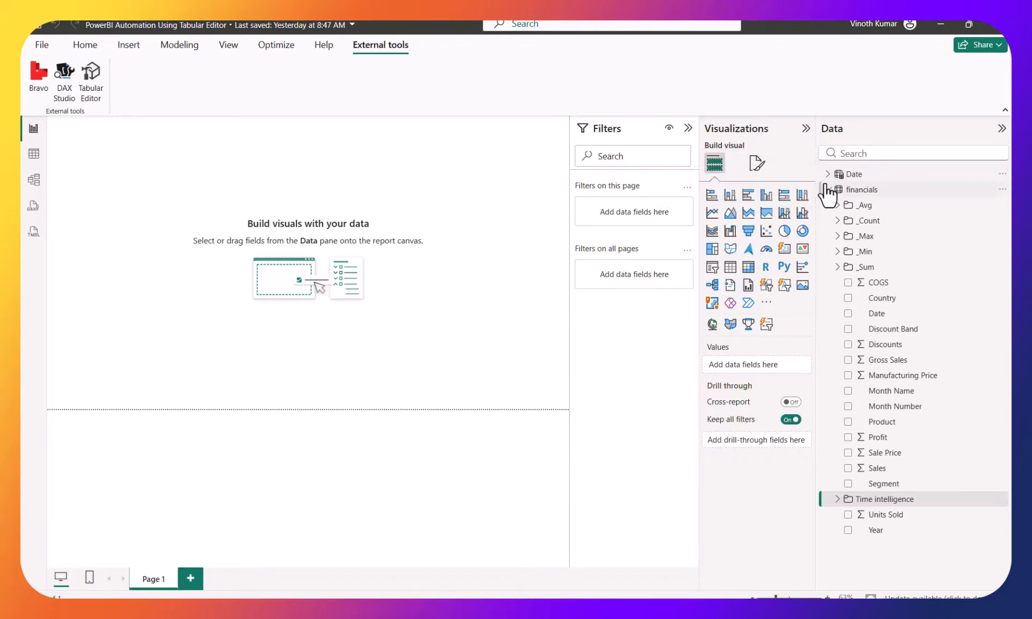
{"action": "left_click", "coordinate": [828, 190]}
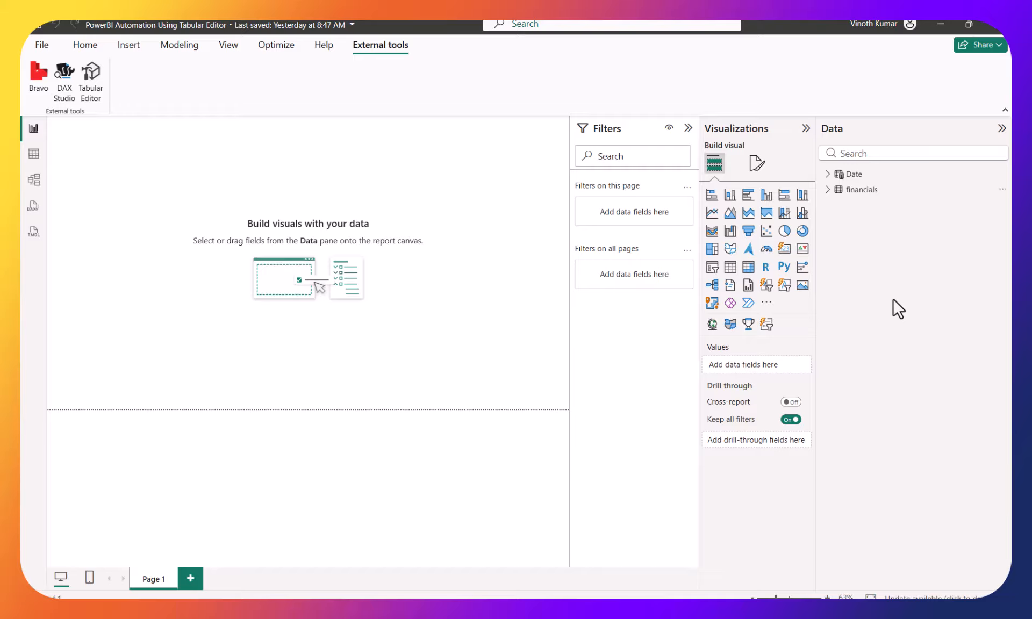
{"action": "left_click", "coordinate": [829, 174]}
{"action": "left_click", "coordinate": [829, 314]}
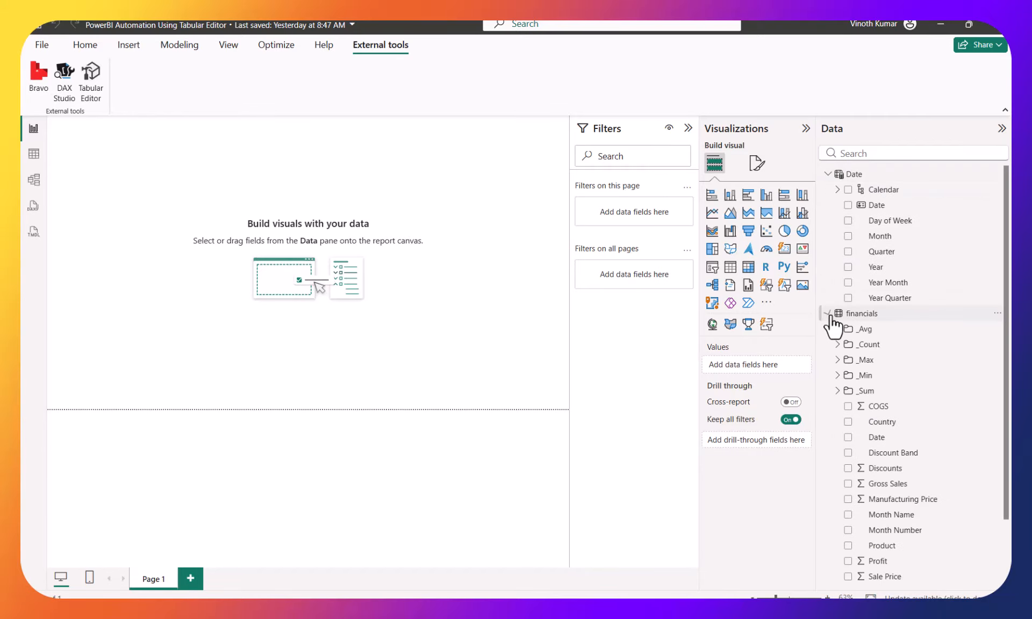
{"action": "left_click", "coordinate": [829, 314]}
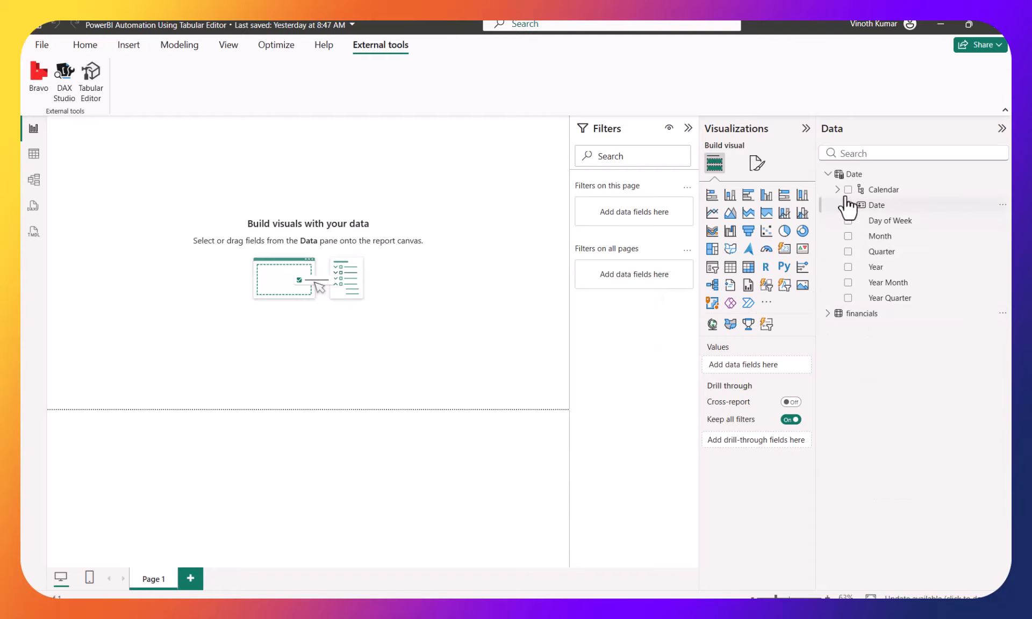
{"action": "left_click", "coordinate": [828, 174]}
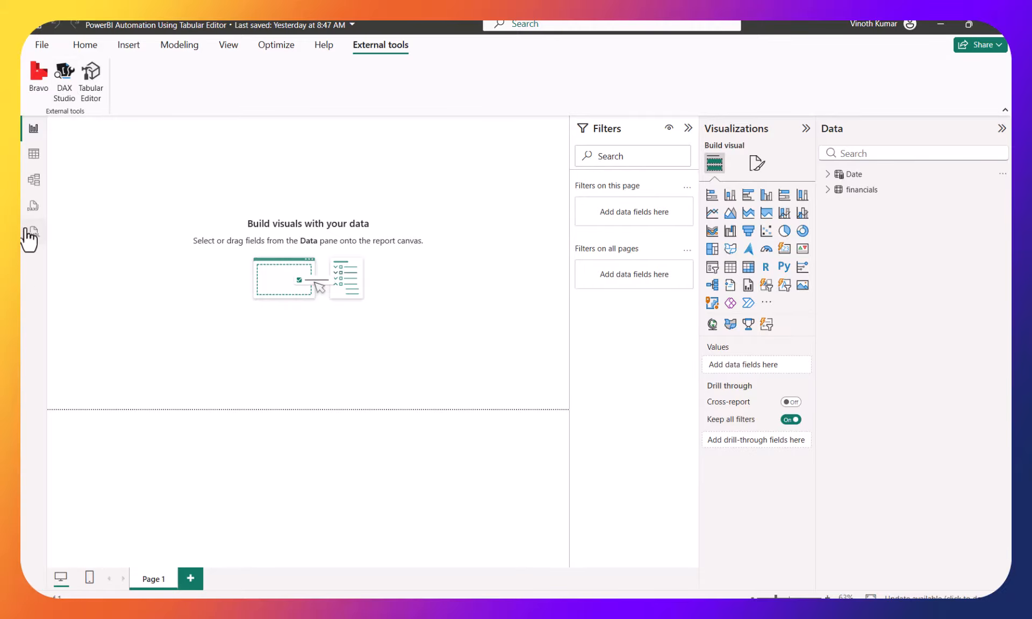
Open the DAX query view and bring up the available external tools
{"action": "left_click", "coordinate": [31, 212]}
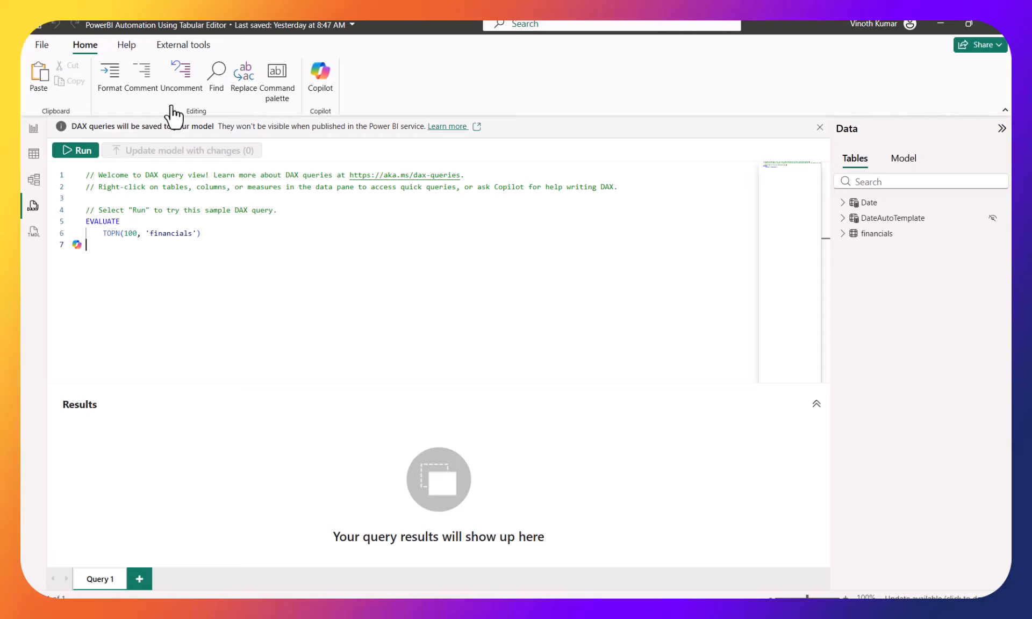
{"action": "left_click", "coordinate": [183, 48]}
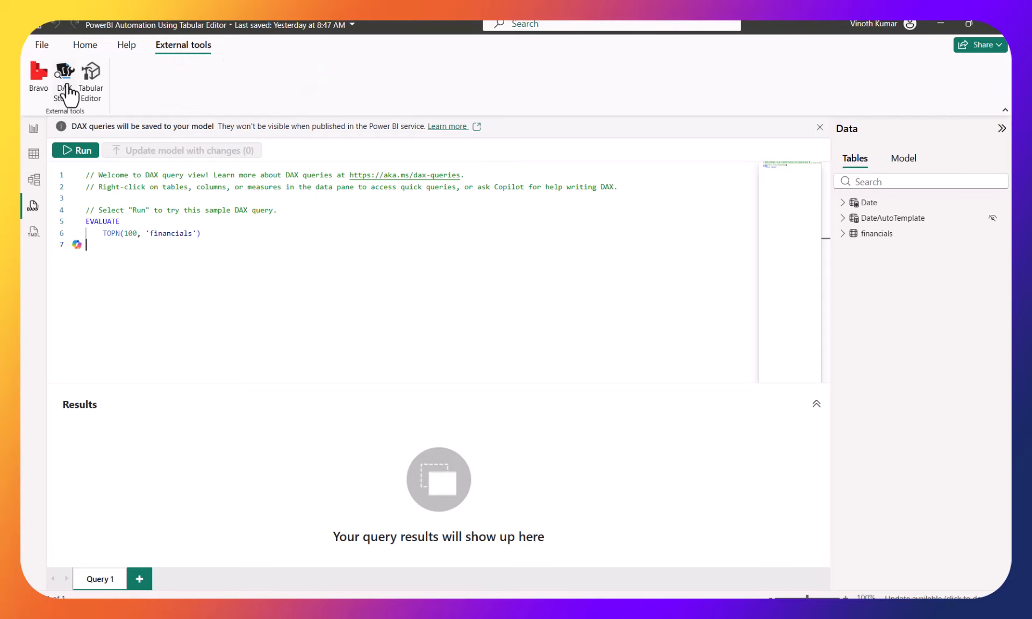